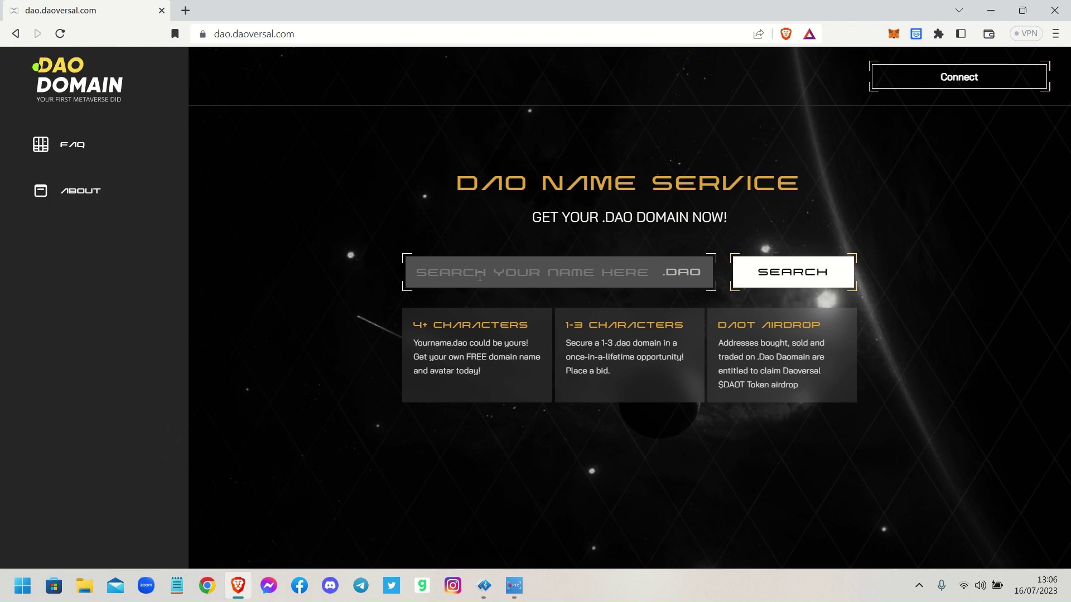
- Search DAO Domain for the name THE-CURATOR
{"action": "left_click", "coordinate": [478, 274]}
{"action": "type", "text": "THE"}
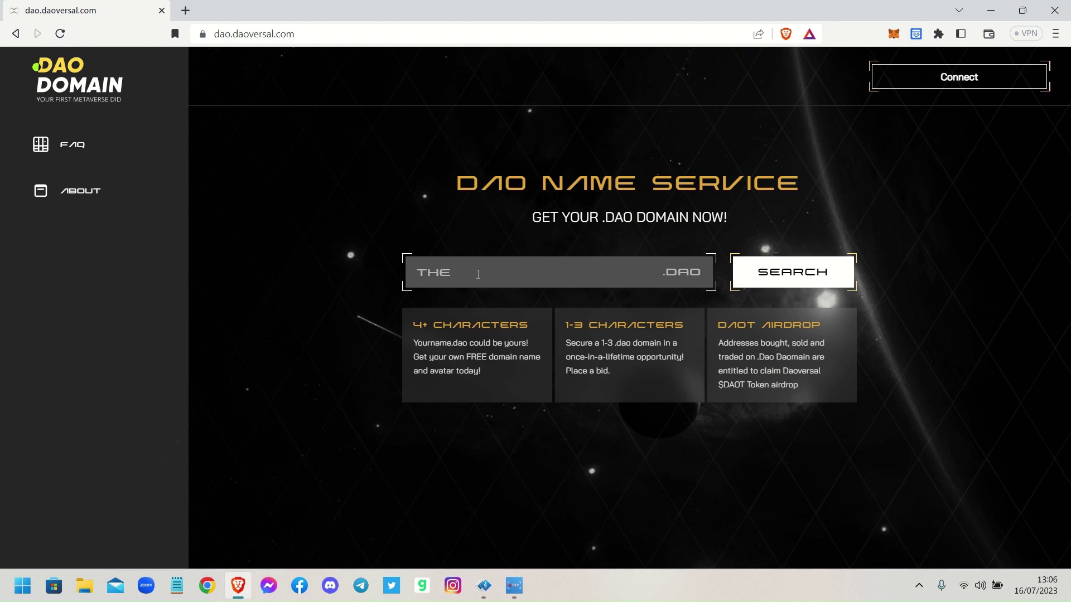
{"action": "type", "text": "-CURATOR"}
{"action": "left_click", "coordinate": [797, 274]}
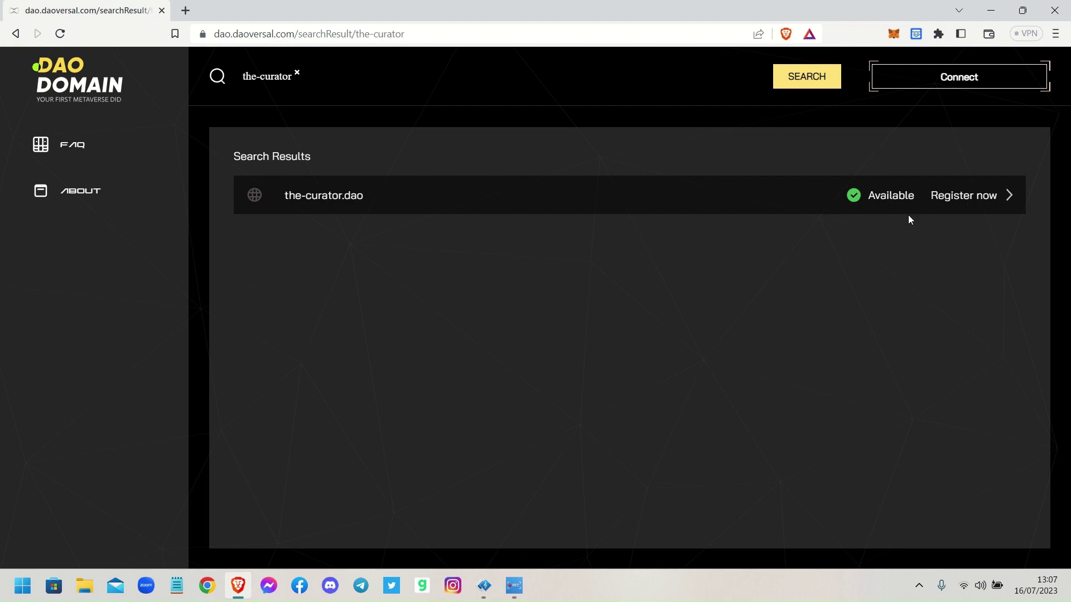
- Start registering the-curator.dao, sign in with MetaMask, and reopen its registration page
{"action": "left_click", "coordinate": [959, 199]}
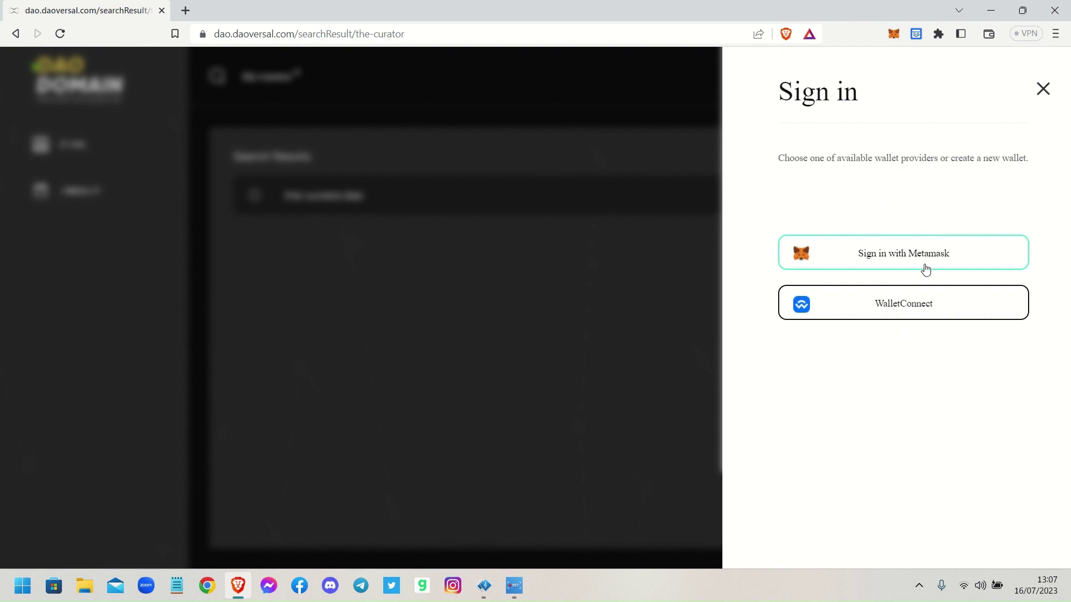
{"action": "left_click", "coordinate": [895, 254]}
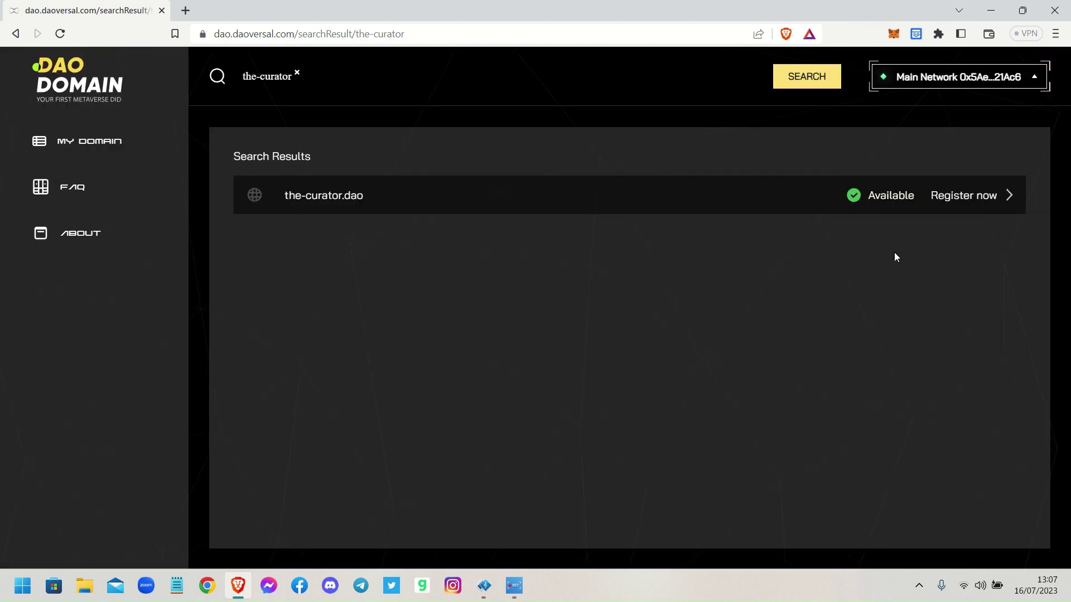
{"action": "mouse_move", "coordinate": [1020, 79]}
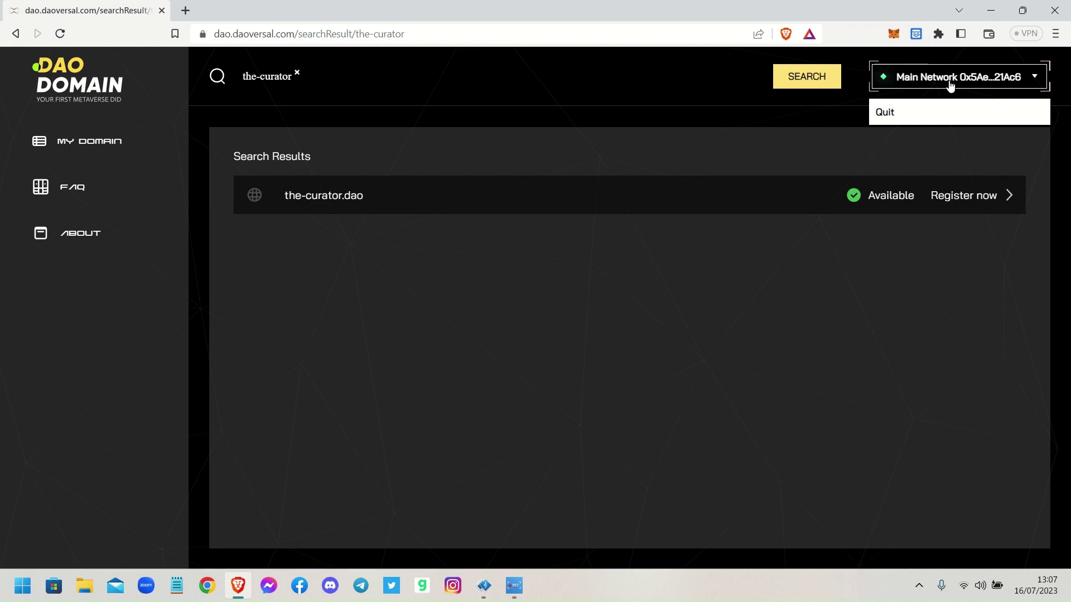
{"action": "mouse_move", "coordinate": [951, 77]}
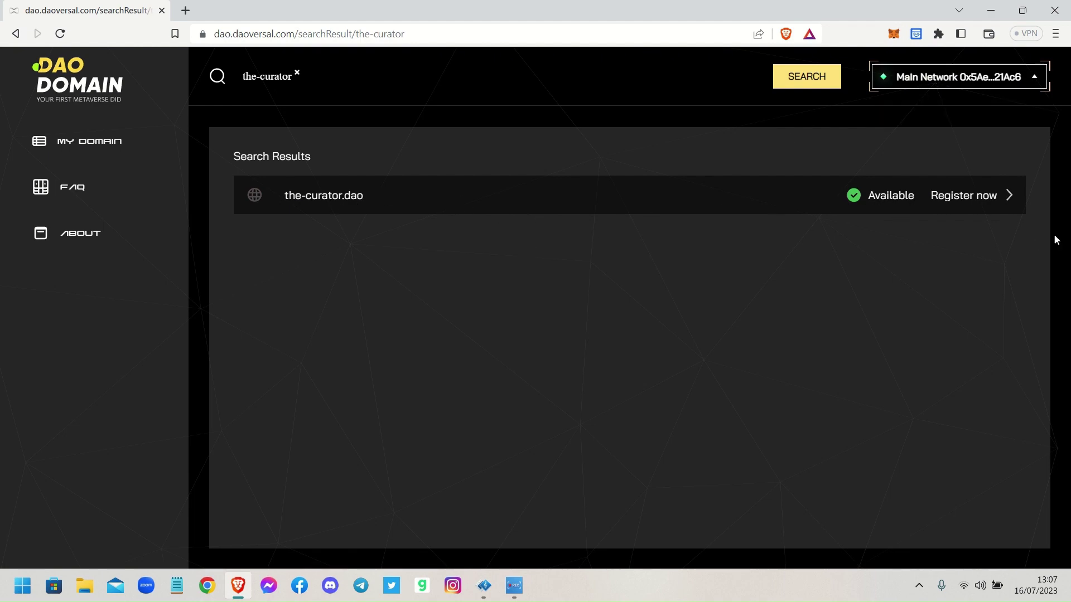
{"action": "left_click", "coordinate": [963, 198]}
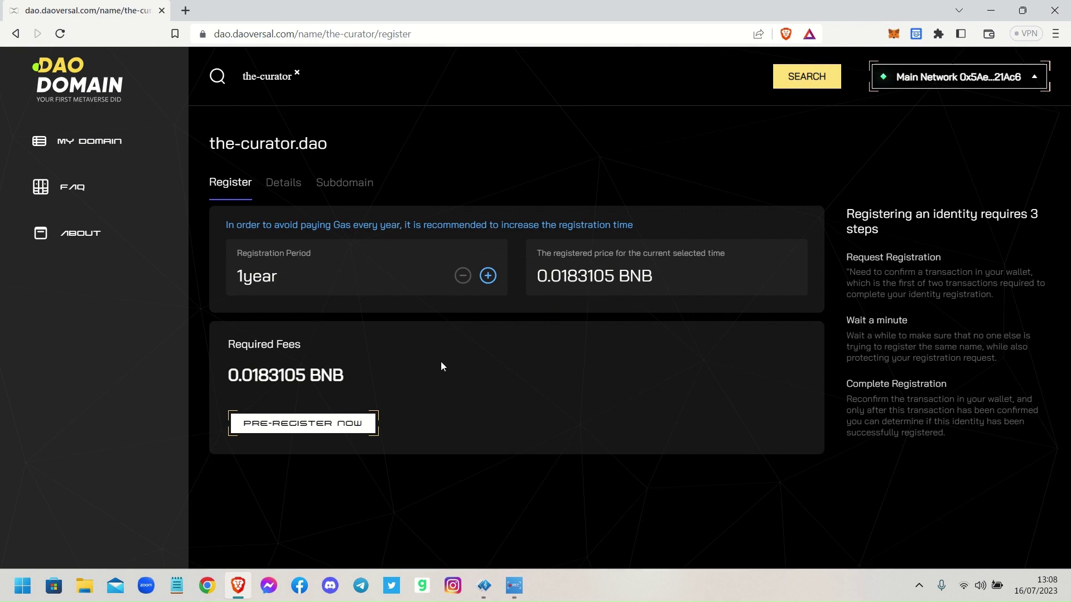
- Submit the-curator.dao pre-registration request and confirm the commit transaction in MetaMask
{"action": "left_click", "coordinate": [297, 425]}
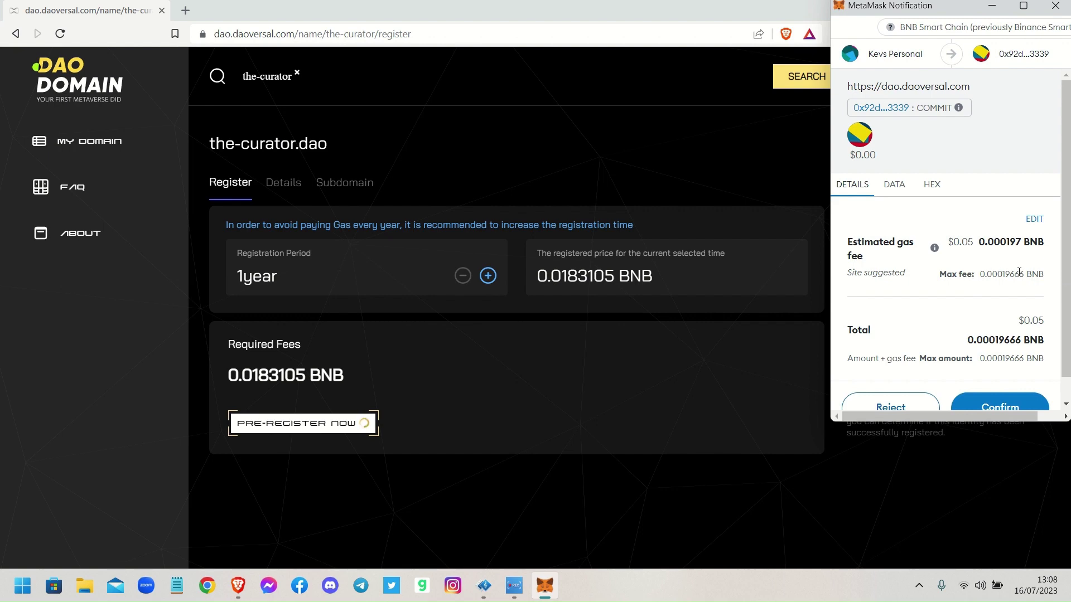
{"action": "scroll", "coordinate": [1056, 275], "scroll_direction": "down", "scroll_amount": 1}
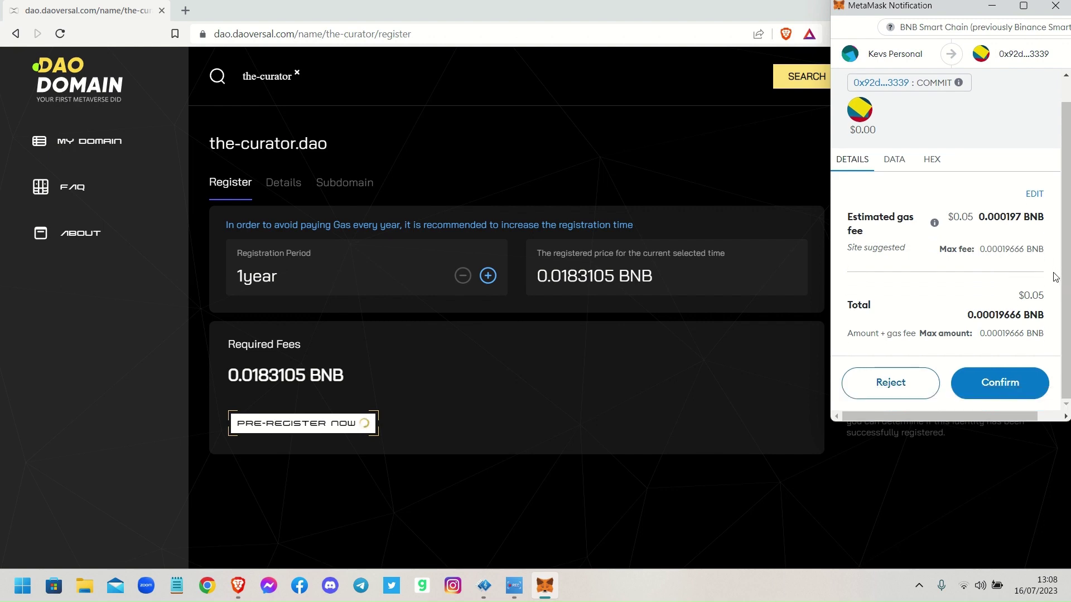
{"action": "left_click", "coordinate": [1004, 391]}
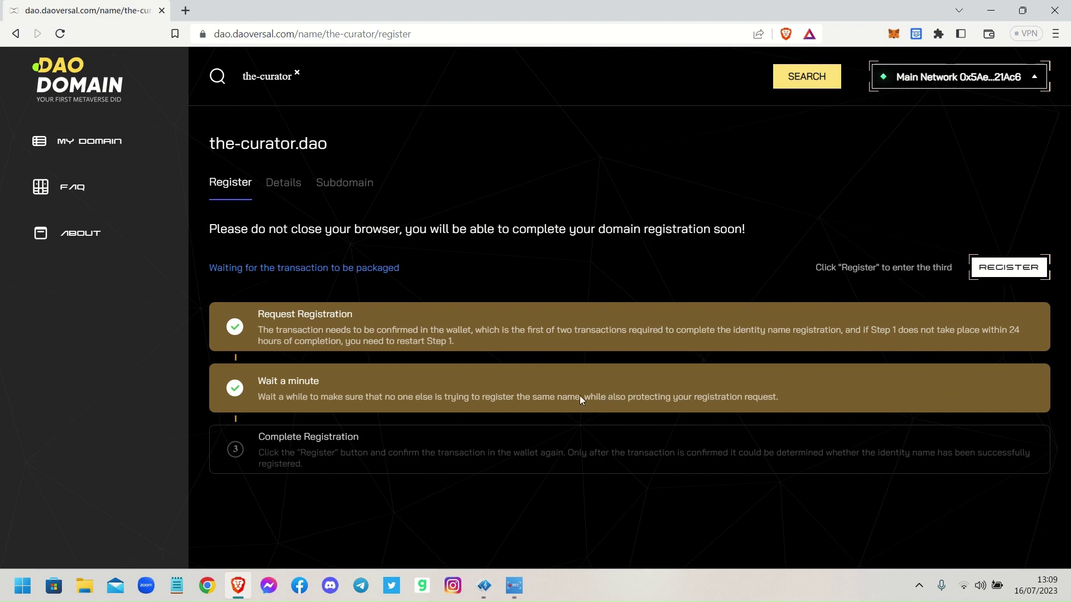
- Start the final registration step and confirm the 0.0183105 BNB payment in MetaMask
{"action": "left_click", "coordinate": [1007, 270]}
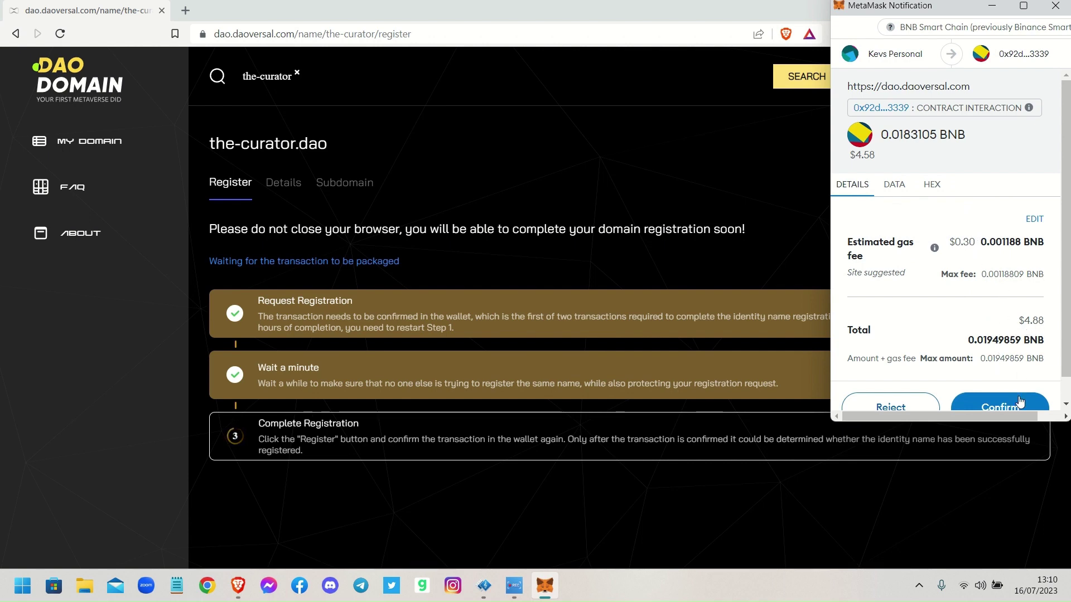
{"action": "left_click", "coordinate": [997, 408]}
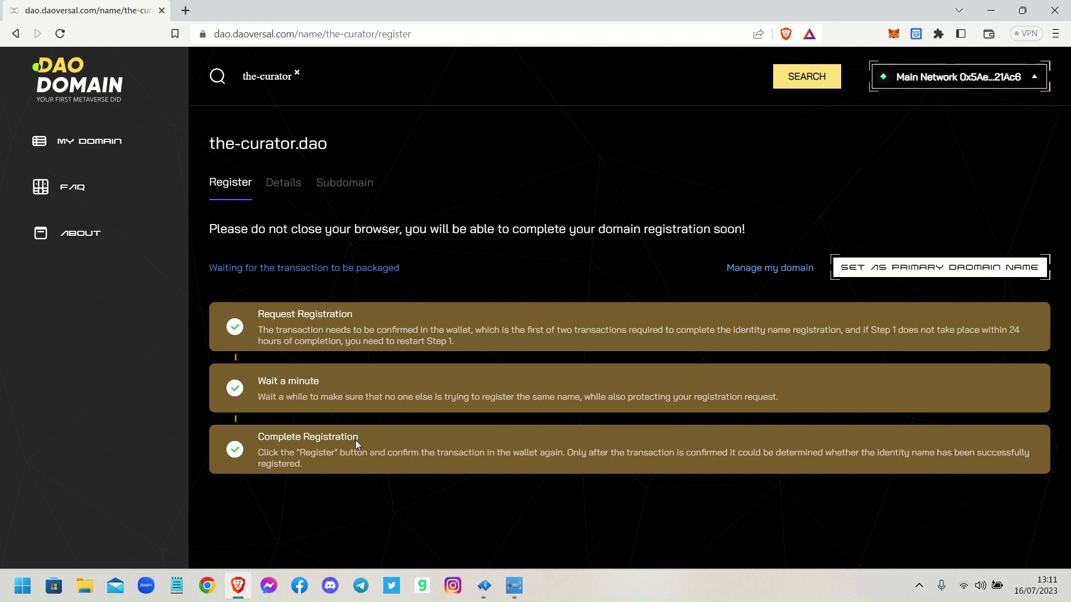
- Show My Domain to find the-curator.dao listed, expiring 2024.07.15
{"action": "left_click", "coordinate": [91, 147]}
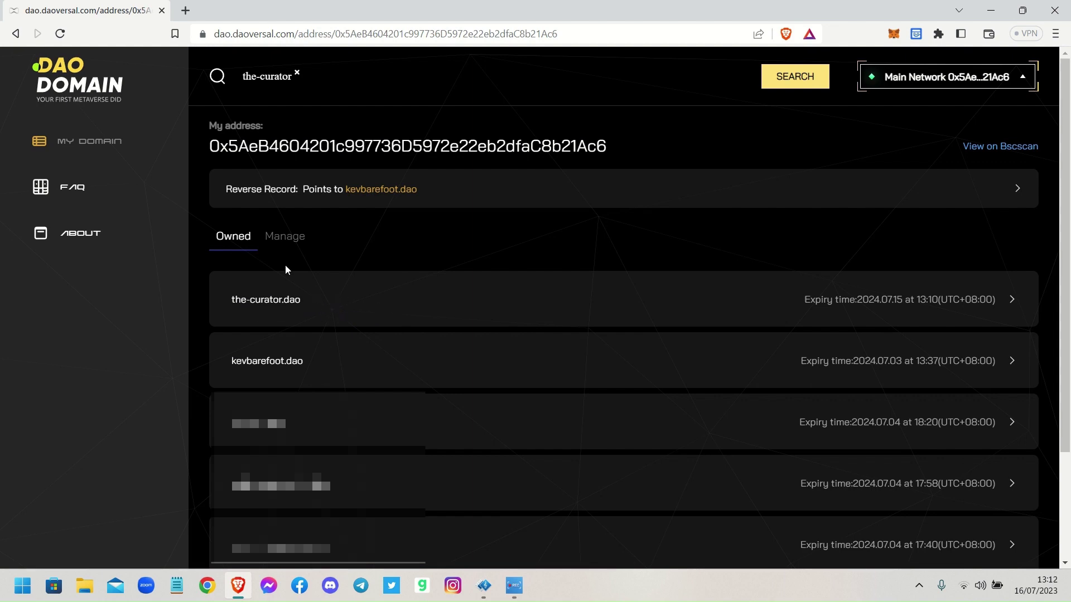
- Open the-curator.dao's details and scroll through its records, returning to the top
{"action": "left_click", "coordinate": [359, 296]}
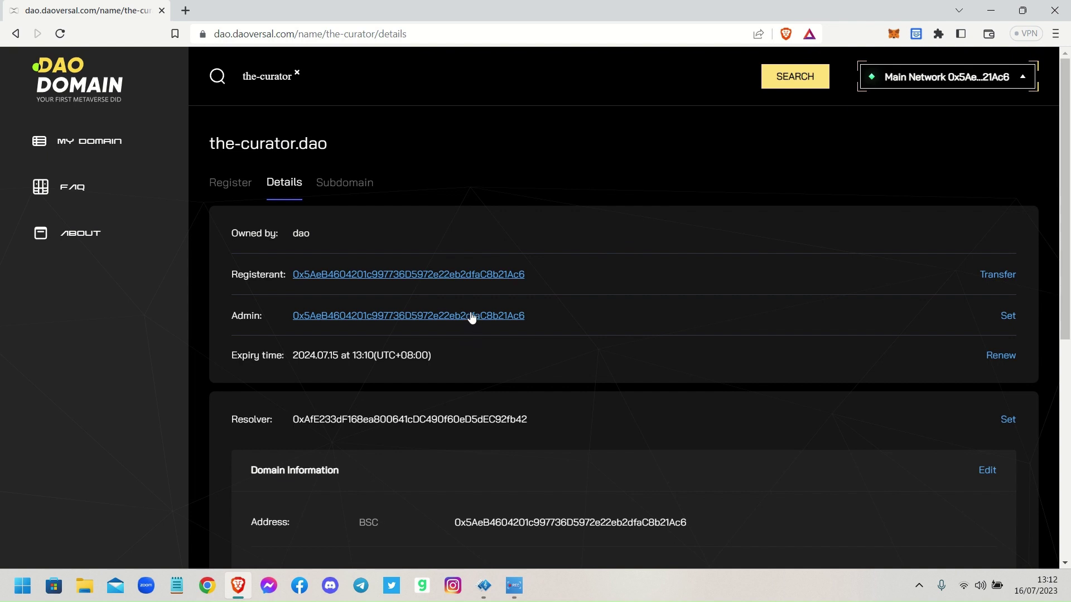
{"action": "scroll", "coordinate": [771, 281], "scroll_direction": "down", "scroll_amount": 5}
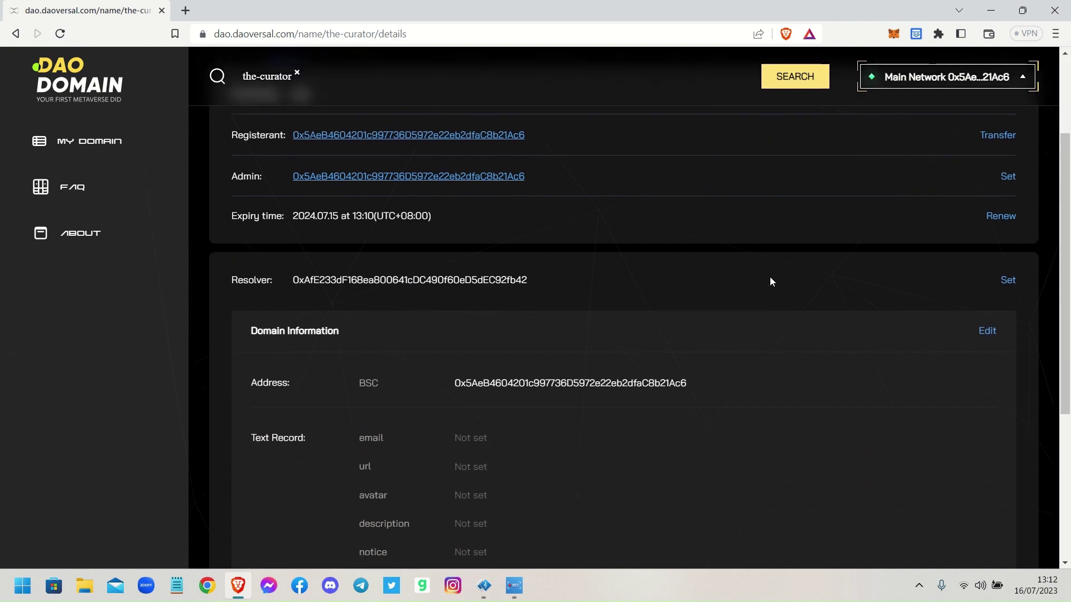
{"action": "scroll", "coordinate": [770, 279], "scroll_direction": "down", "scroll_amount": 3}
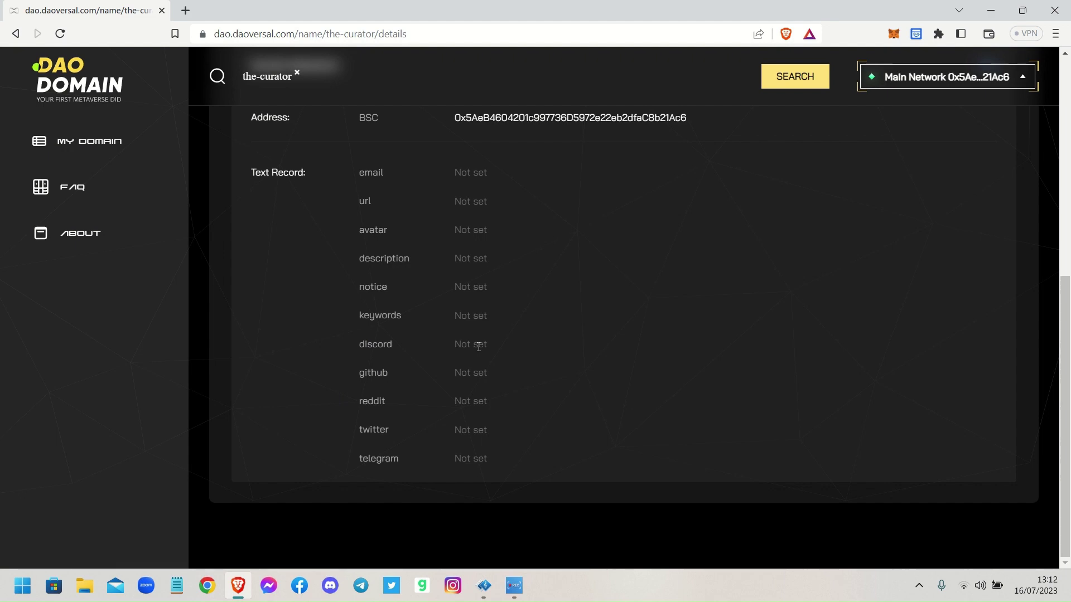
{"action": "scroll", "coordinate": [478, 347], "scroll_direction": "up", "scroll_amount": 2}
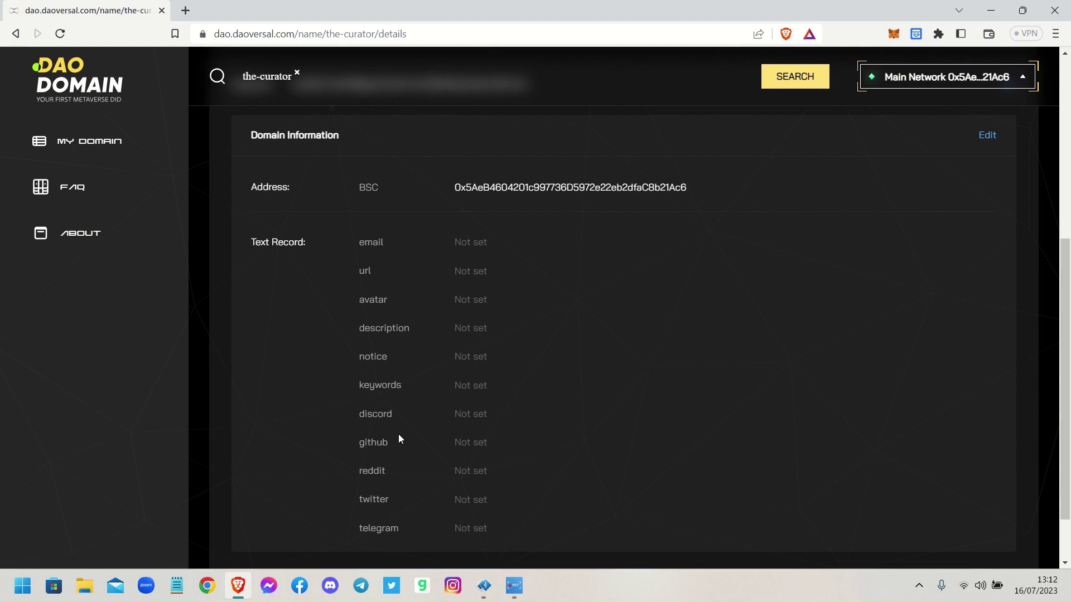
{"action": "scroll", "coordinate": [399, 438], "scroll_direction": "up", "scroll_amount": 5}
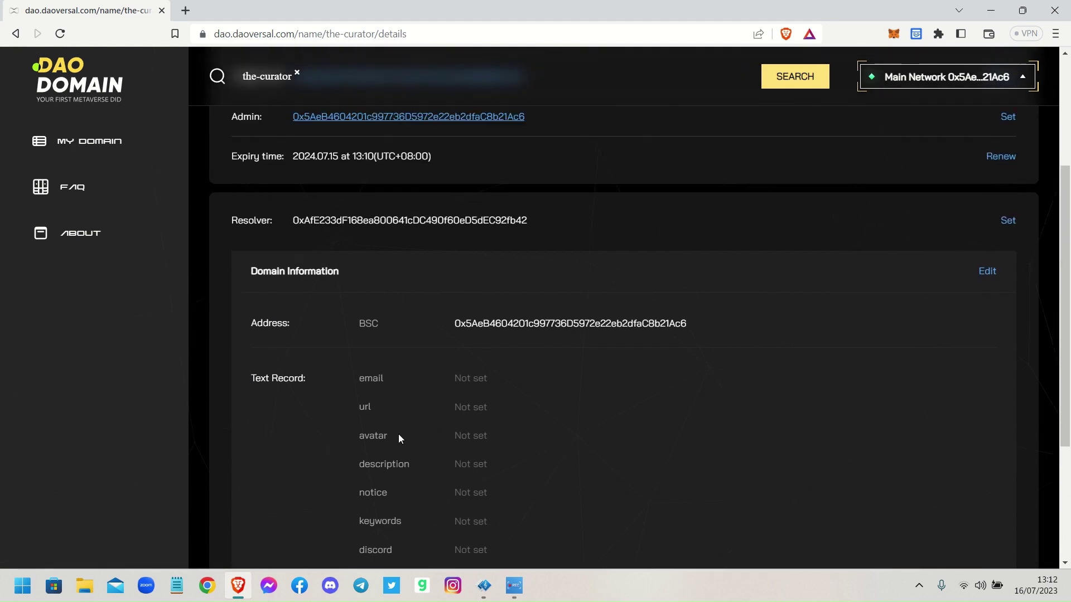
{"action": "scroll", "coordinate": [399, 436], "scroll_direction": "up", "scroll_amount": 1}
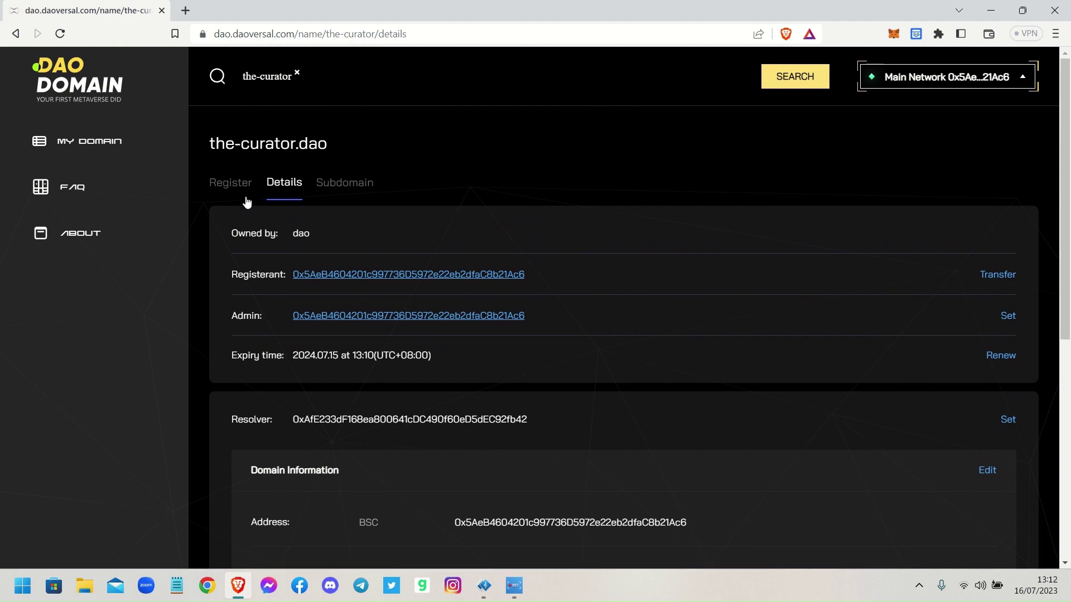
- Check the-curator.dao's Register tab, then reopen its details from My Domain's Manage list
{"action": "left_click", "coordinate": [225, 186]}
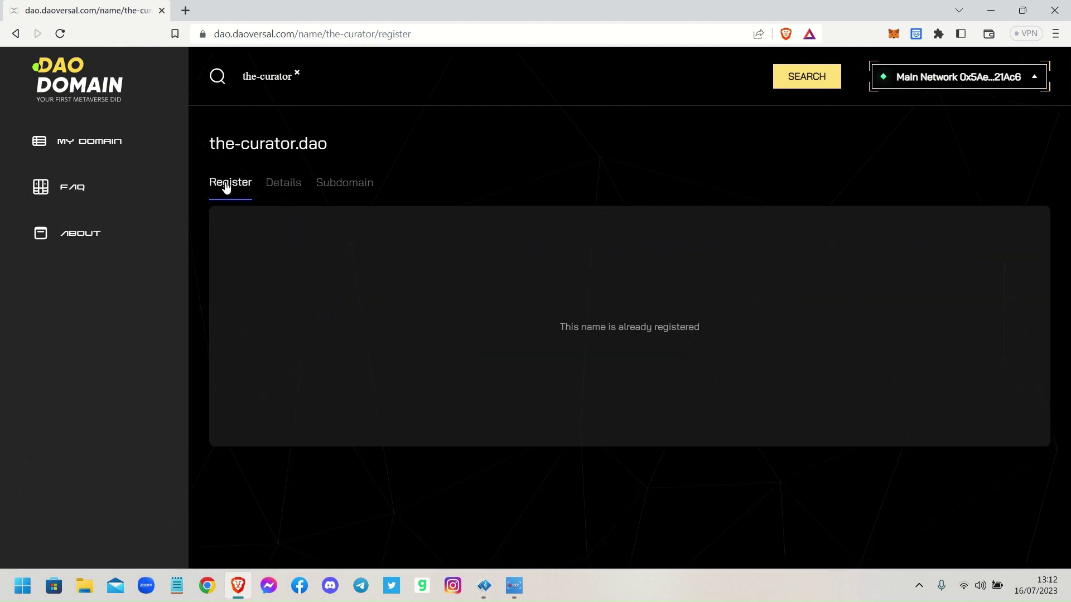
{"action": "left_click", "coordinate": [87, 143]}
{"action": "left_click", "coordinate": [286, 238]}
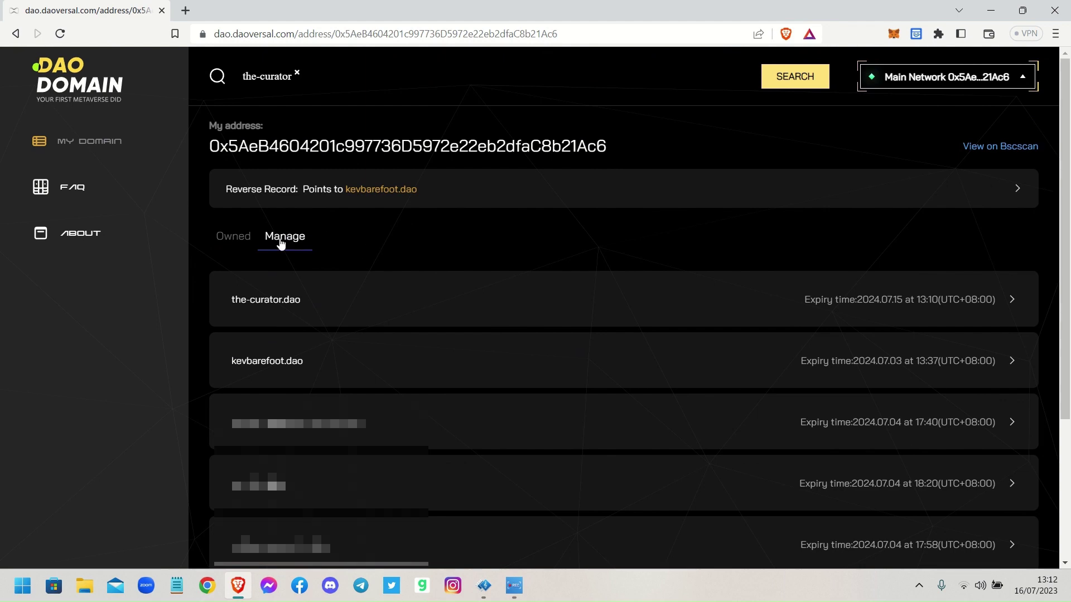
{"action": "left_click", "coordinate": [356, 313]}
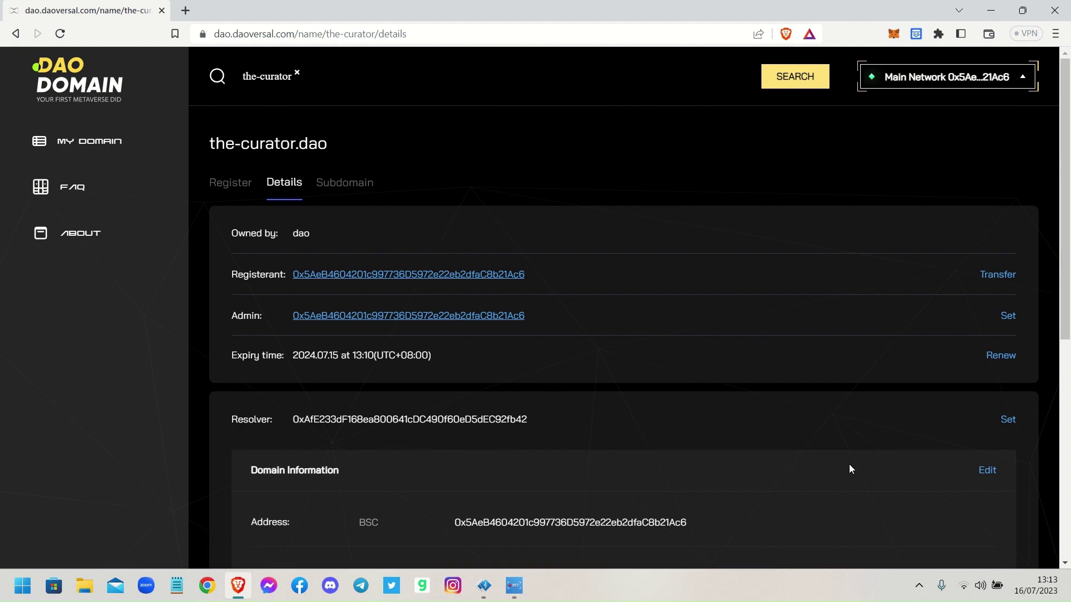
- Open the-curator.dao's record editor and try the description, twitter and telegram fields
{"action": "left_click", "coordinate": [987, 471]}
{"action": "scroll", "coordinate": [736, 287], "scroll_direction": "down", "scroll_amount": 5}
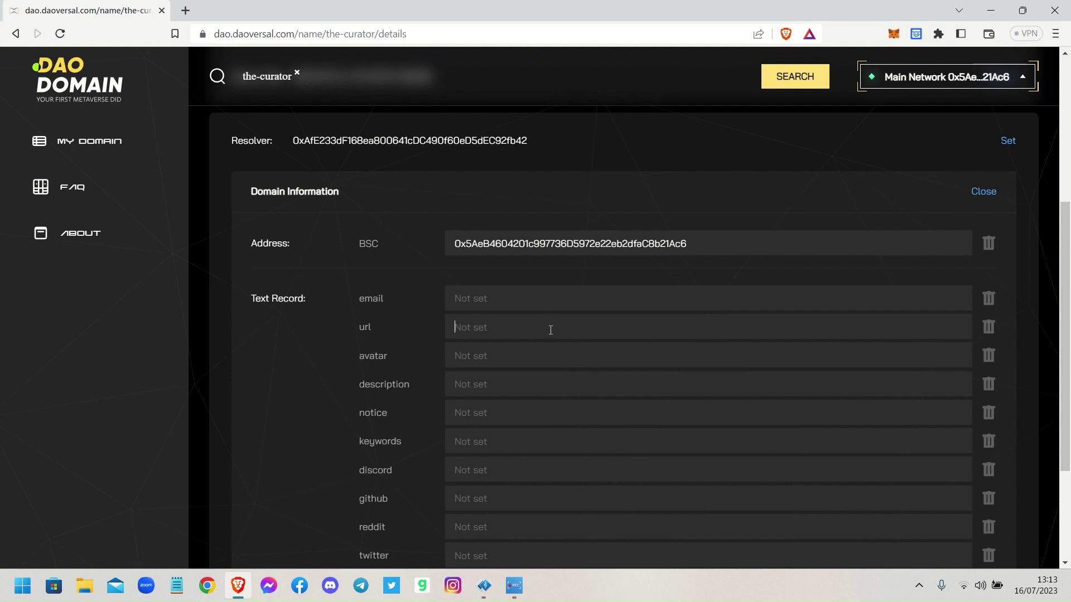
{"action": "scroll", "coordinate": [551, 330], "scroll_direction": "down", "scroll_amount": 1}
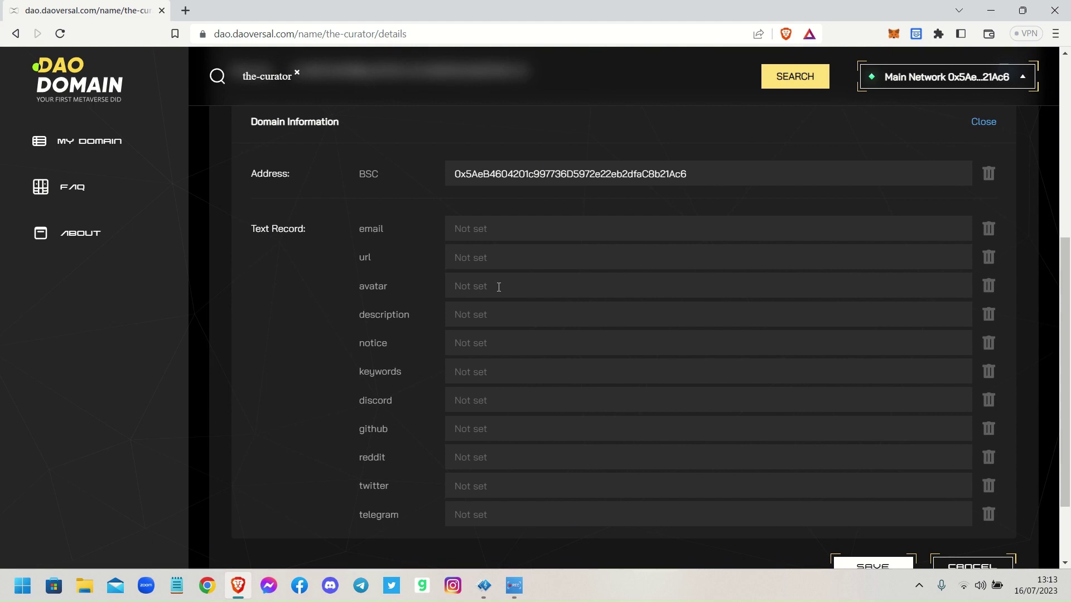
{"action": "left_click", "coordinate": [485, 316]}
{"action": "scroll", "coordinate": [502, 344], "scroll_direction": "down", "scroll_amount": 2}
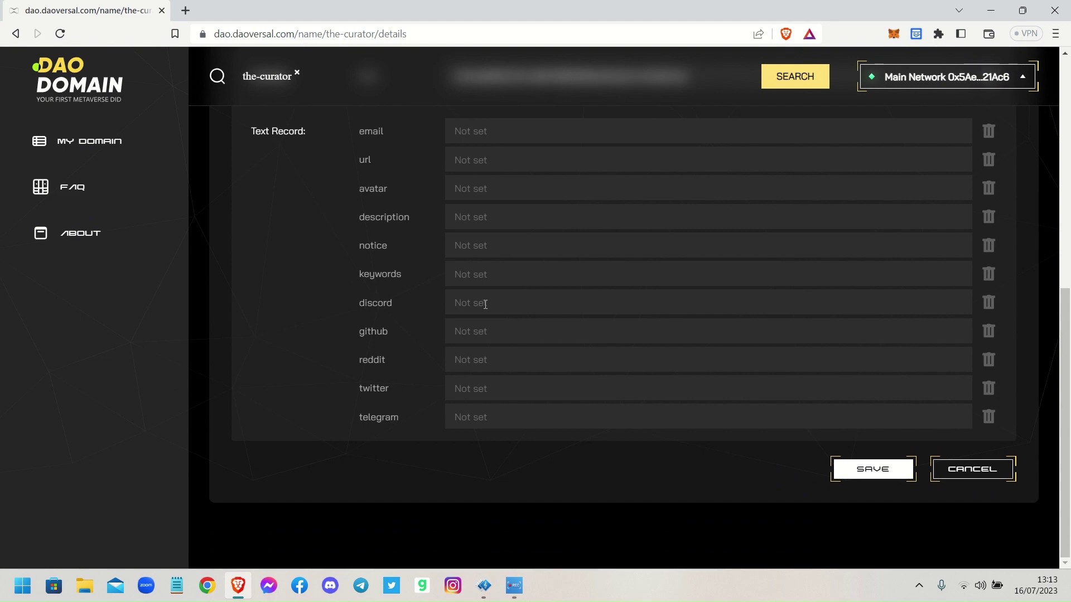
{"action": "left_click", "coordinate": [492, 387]}
{"action": "left_click", "coordinate": [495, 417]}
{"action": "scroll", "coordinate": [457, 403], "scroll_direction": "up", "scroll_amount": 4}
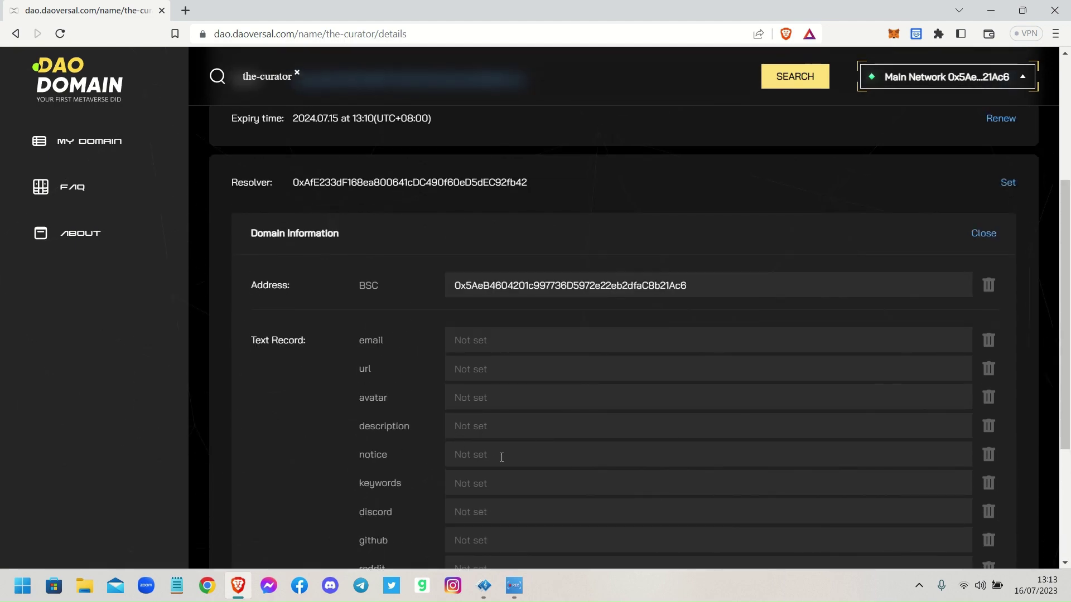
{"action": "scroll", "coordinate": [502, 457], "scroll_direction": "up", "scroll_amount": 4}
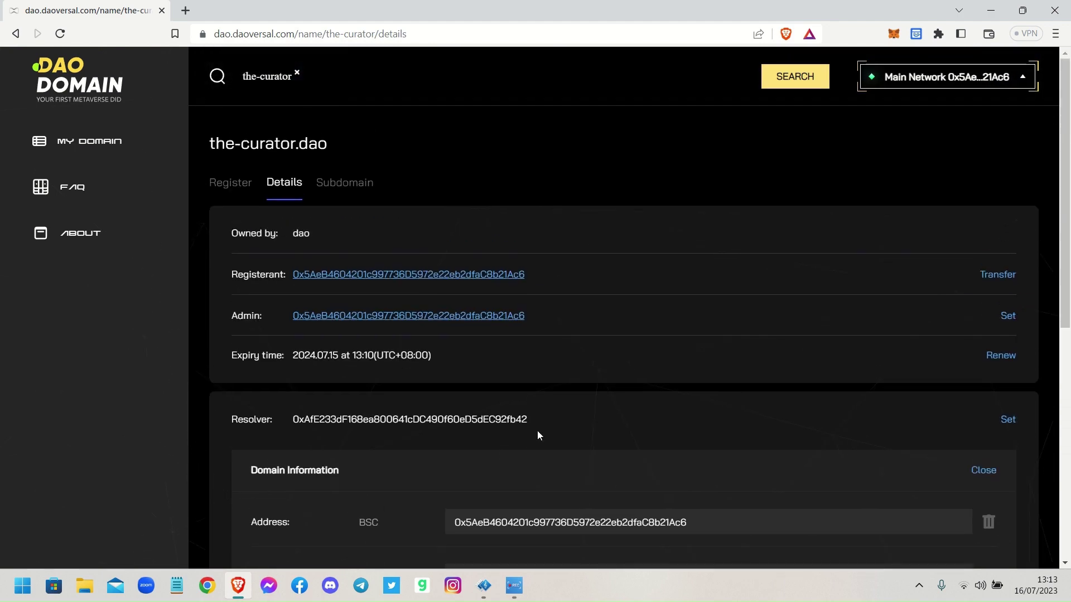
{"action": "left_click", "coordinate": [337, 188]}
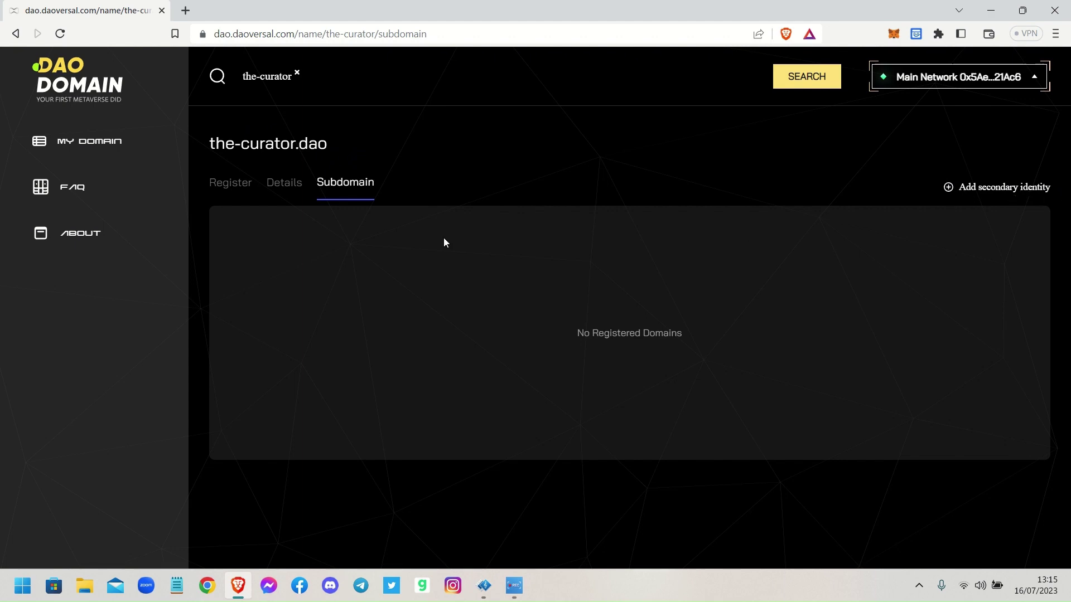
- Return to My Domain, with the-curator.dao first among owned domains
{"action": "left_click", "coordinate": [88, 143]}
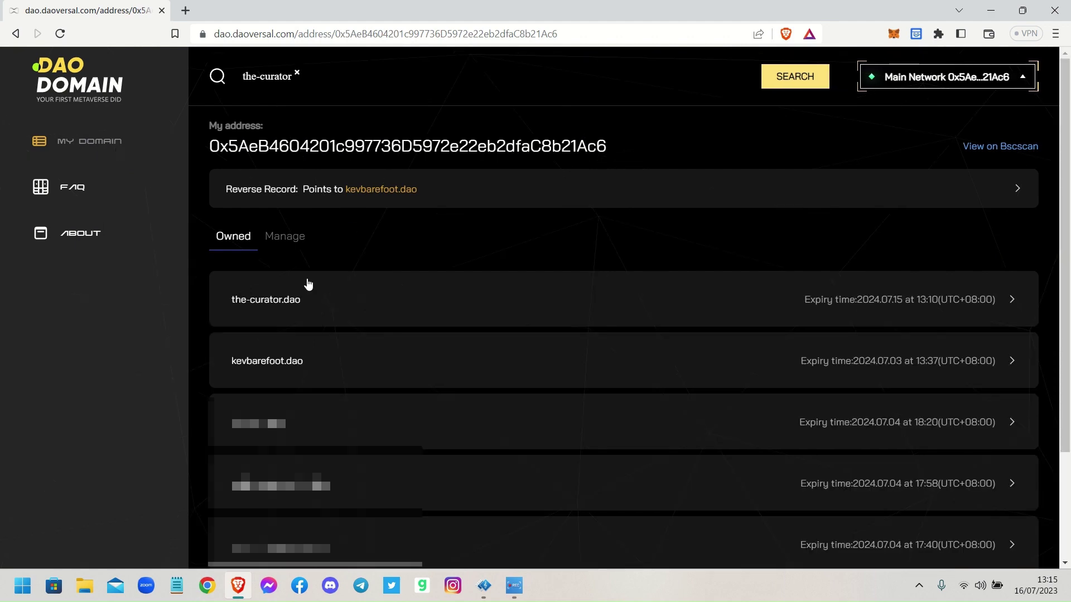